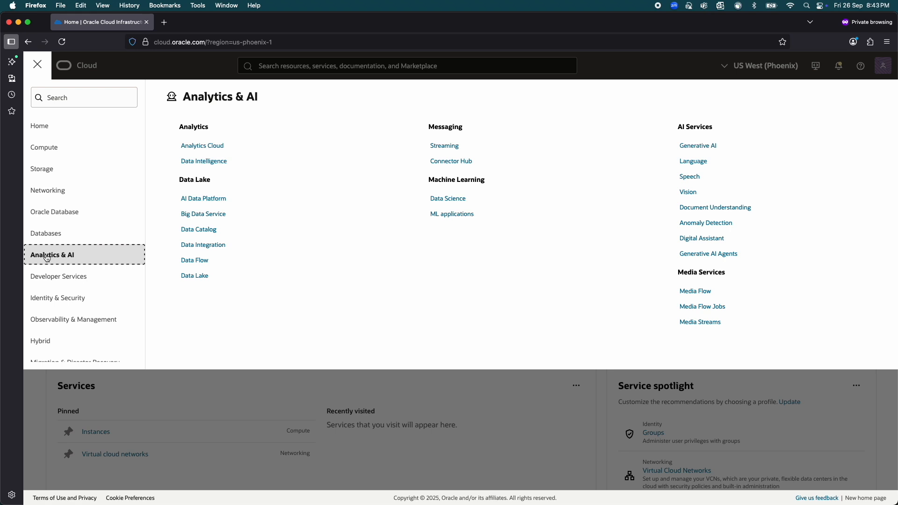
Open the Data Science service and review the Data Science prerequisites on the projects page
left_click(452, 201)
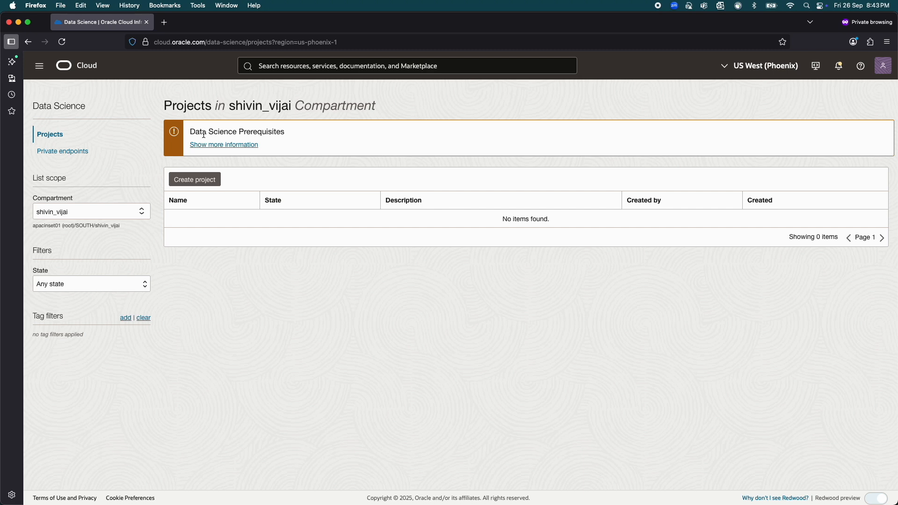
left_click_drag(205, 134, 271, 133)
left_click(317, 139)
left_click(242, 146)
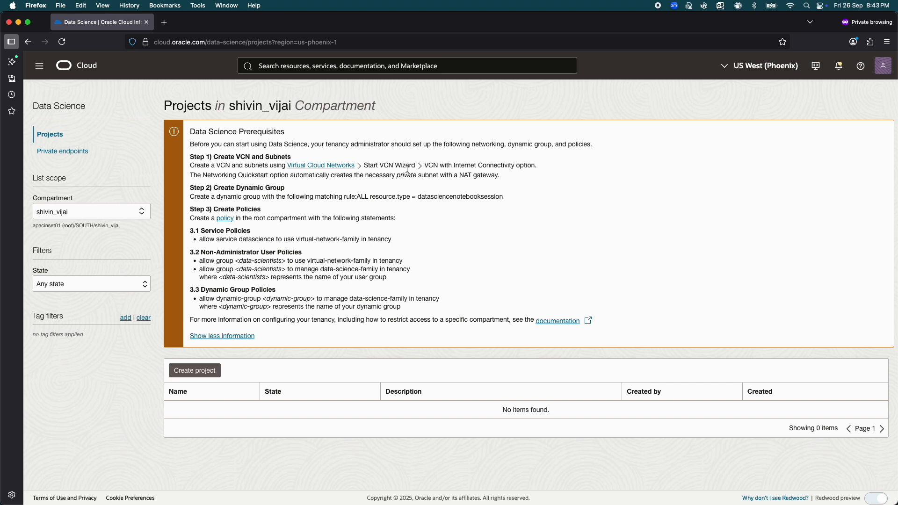
left_click(223, 336)
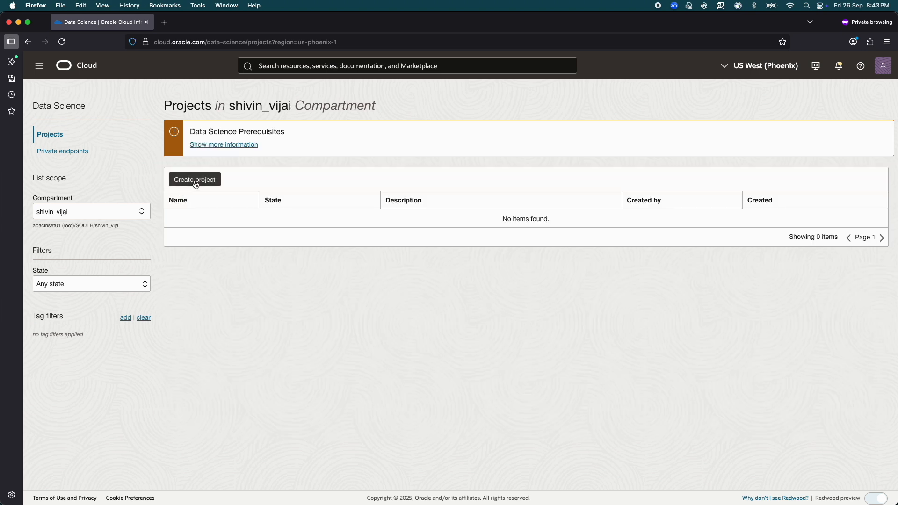
Create a project named ThinkOCI with the description "This is a demo project"
left_click(196, 182)
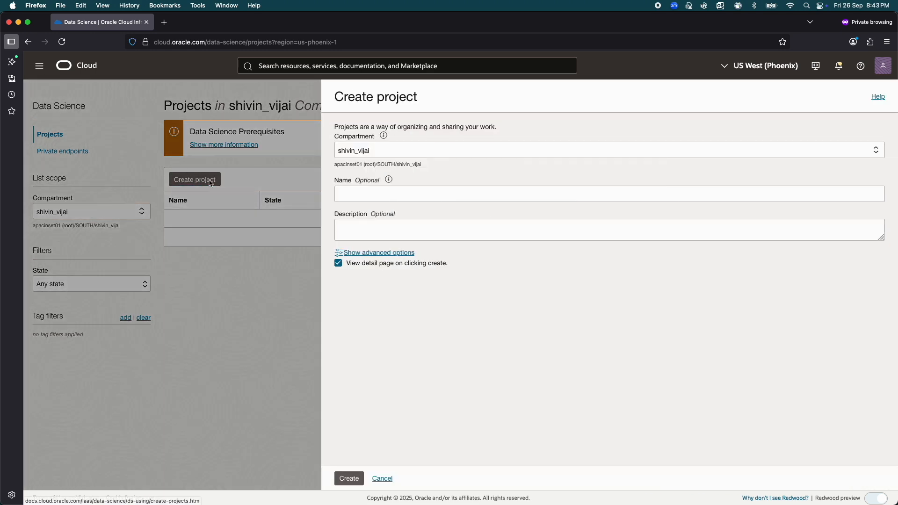
type("ThinkOCI")
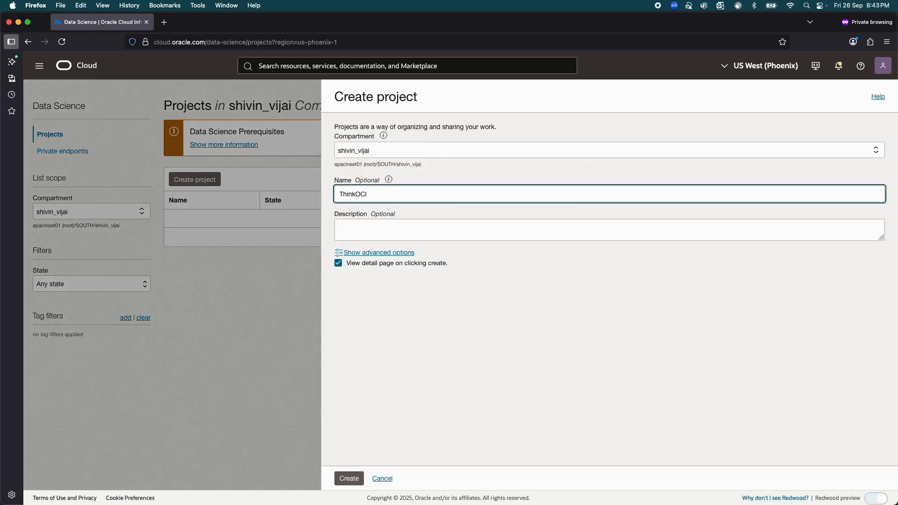
key("Tab")
type("This is a demo project")
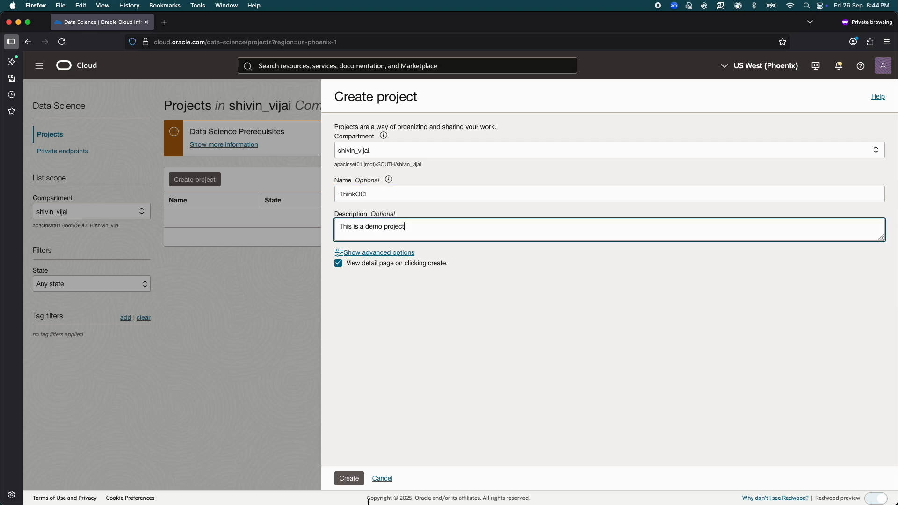
left_click(353, 472)
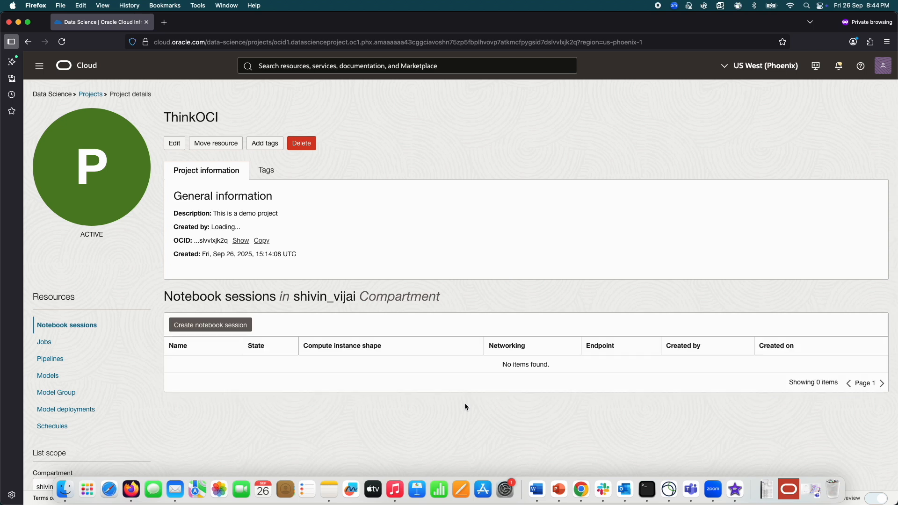
Return to the projects list and open the ThinkOCI project to view its notebook sessions
left_click(90, 94)
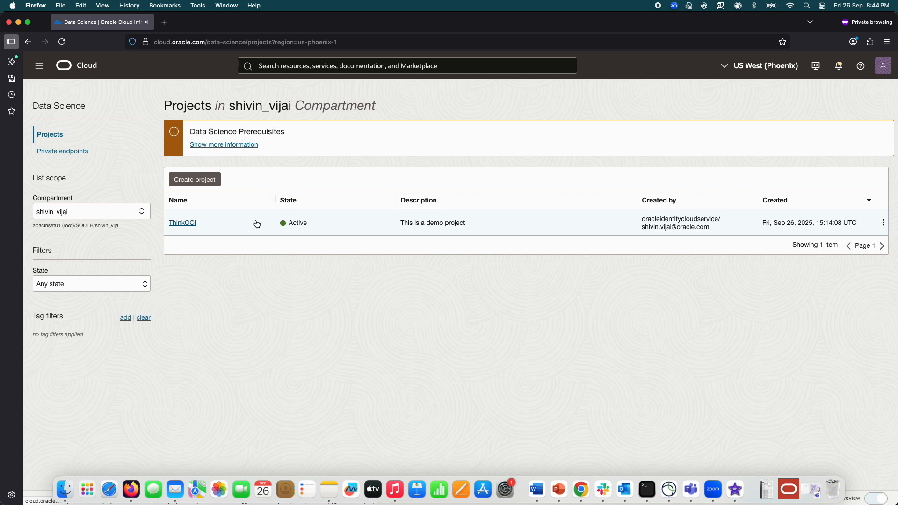
left_click(189, 224)
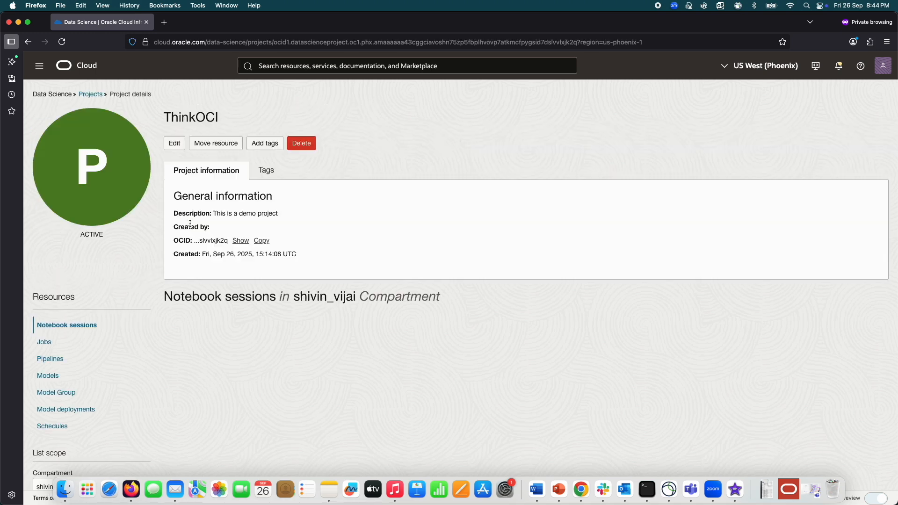
left_click_drag(183, 300, 241, 297)
left_click(240, 303)
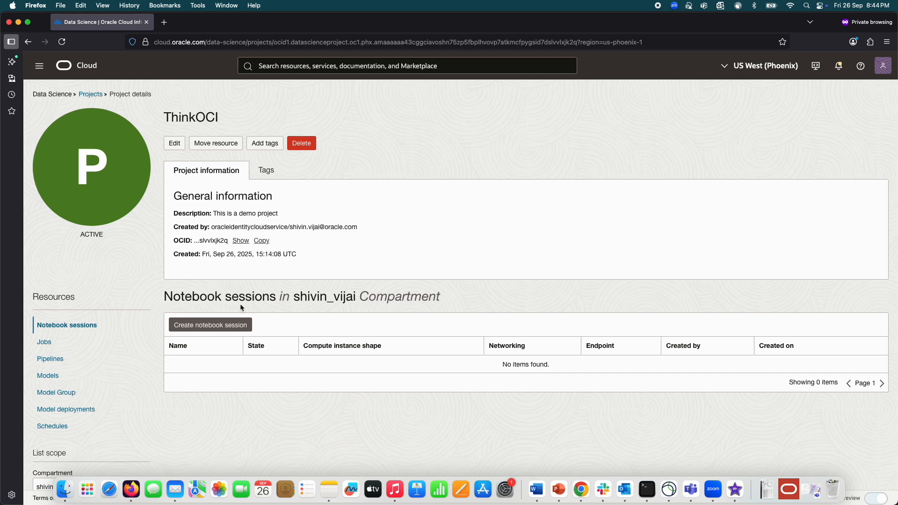
Start a notebook session named myNotBook, check the available compute shapes without changing them, and set the block storage size to 100 GB
left_click(210, 326)
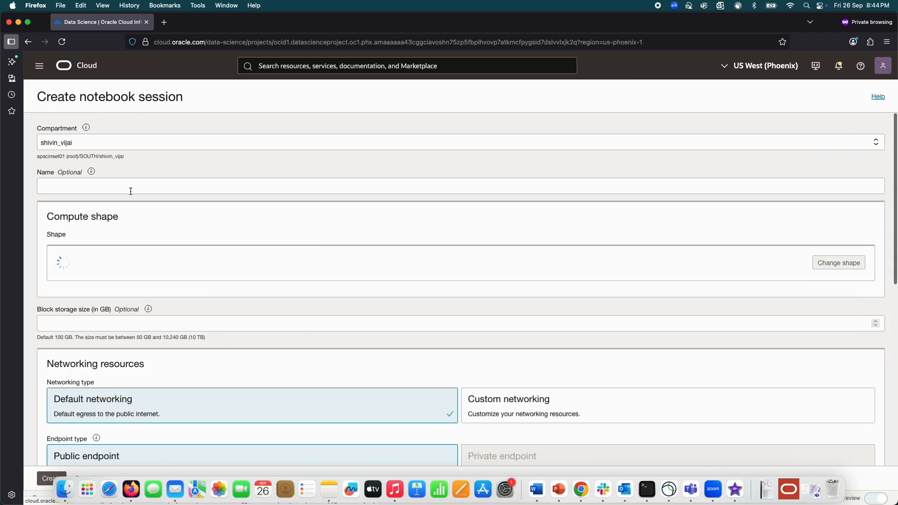
left_click(131, 188)
type("myNotBook")
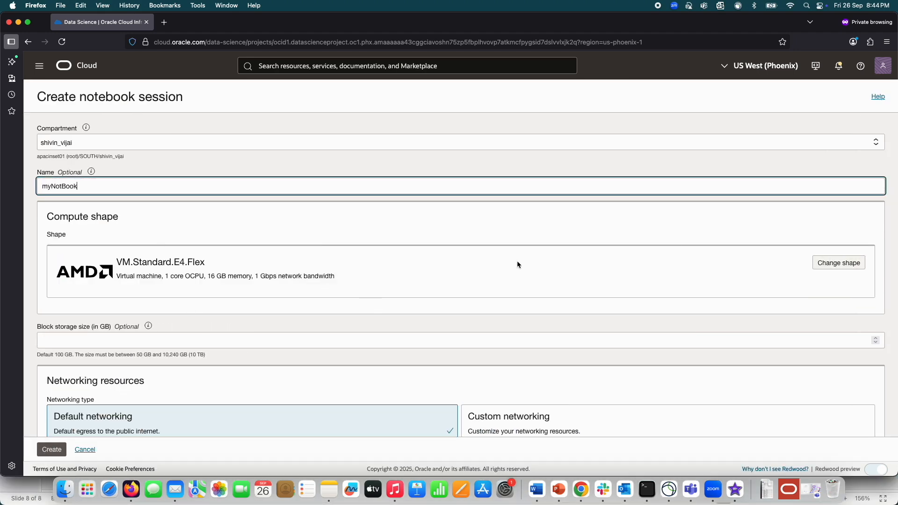
left_click(834, 258)
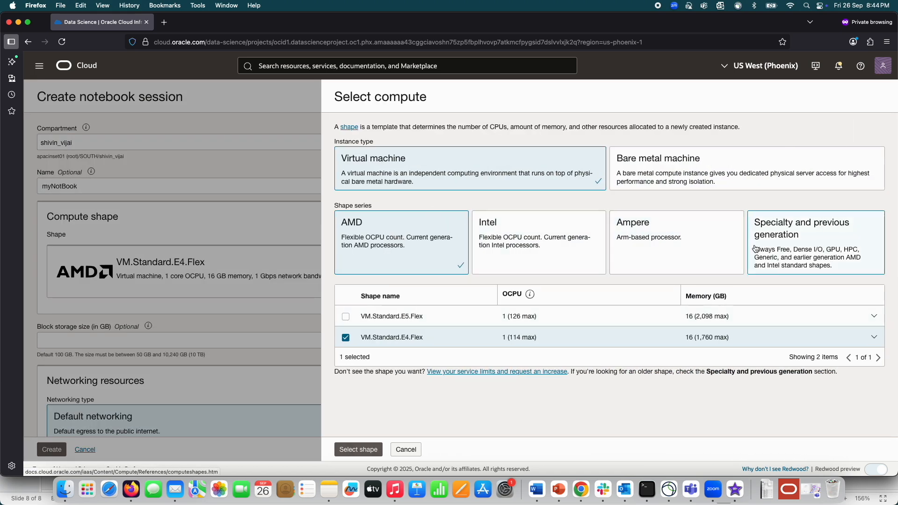
key("Escape")
left_click(262, 343)
type("100")
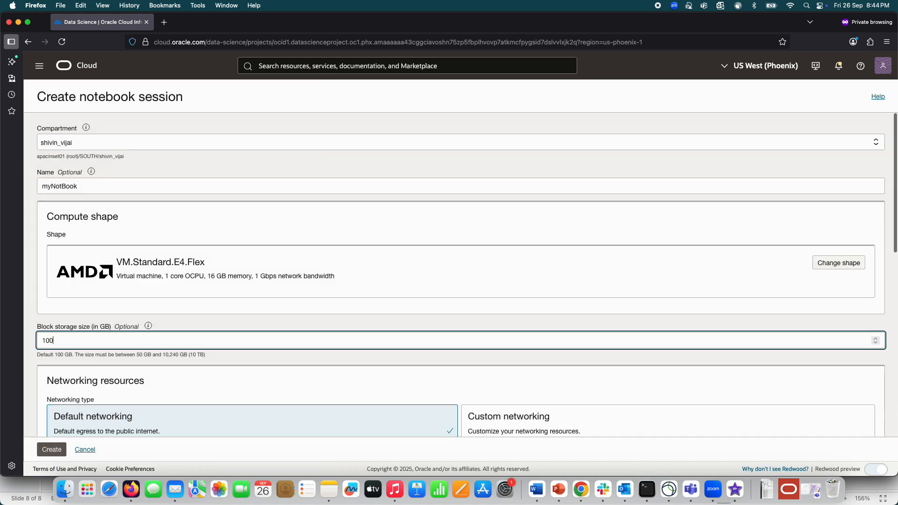
left_click(324, 361)
Review the networking, key value pair and Git settings, and create the notebook session with default networking and a public endpoint
scroll(325, 361, "down", 5)
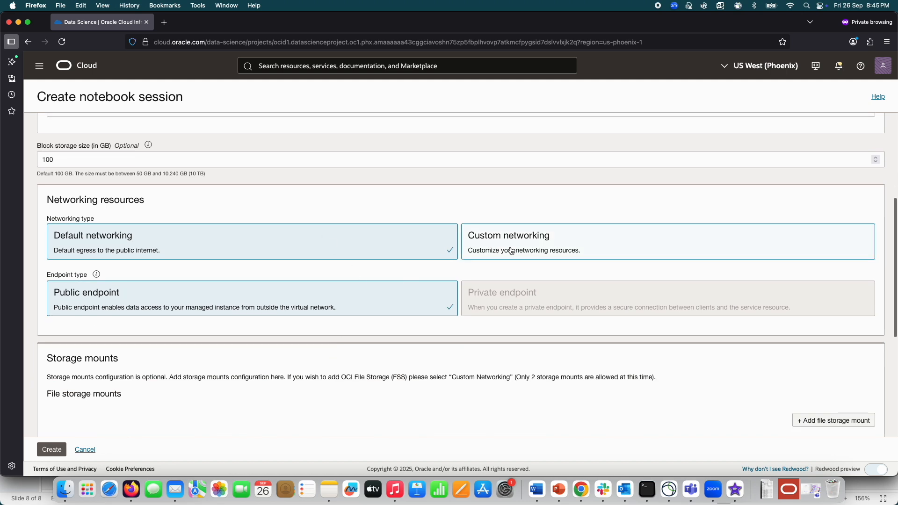
scroll(429, 302, "down", 3)
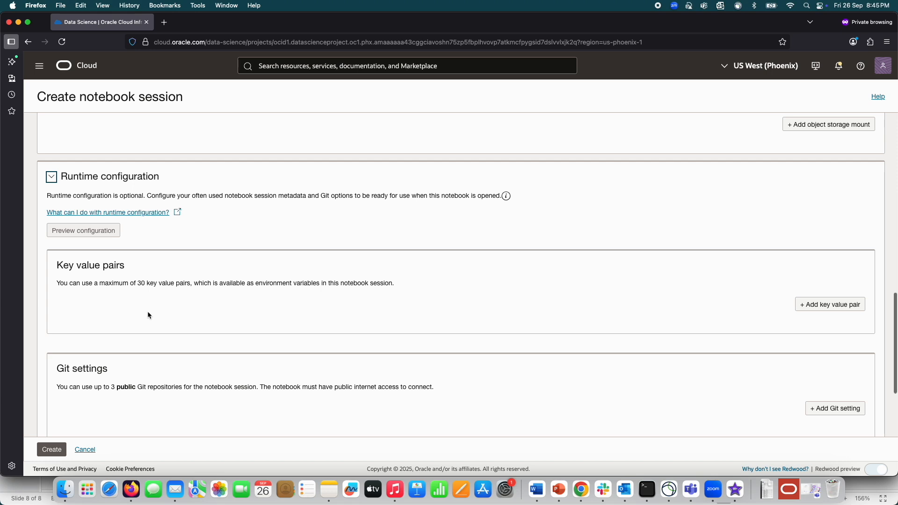
left_click(87, 265)
left_click_drag(87, 266, 110, 289)
scroll(127, 267, "down", 2)
scroll(187, 286, "down", 1)
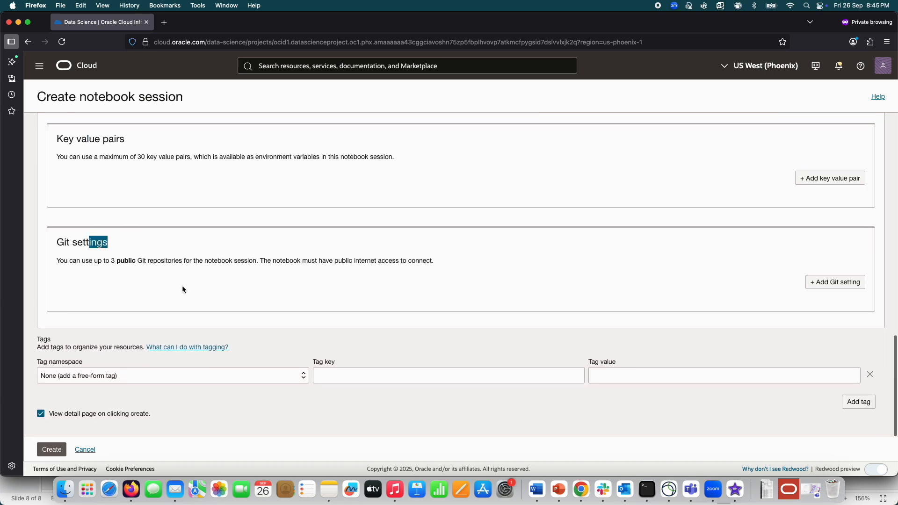
left_click(53, 448)
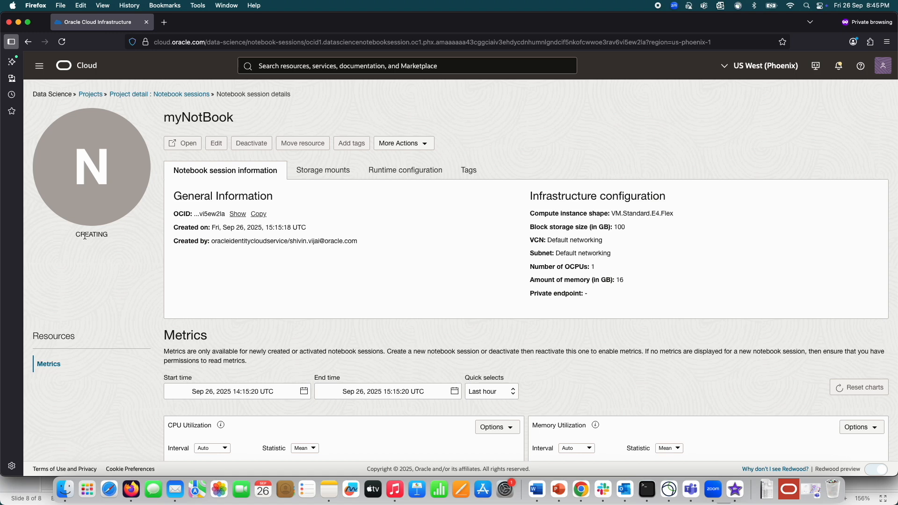
Check the new notebook session's metrics and go back to the ThinkOCI project to open its jobs list
scroll(102, 237, "down", 5)
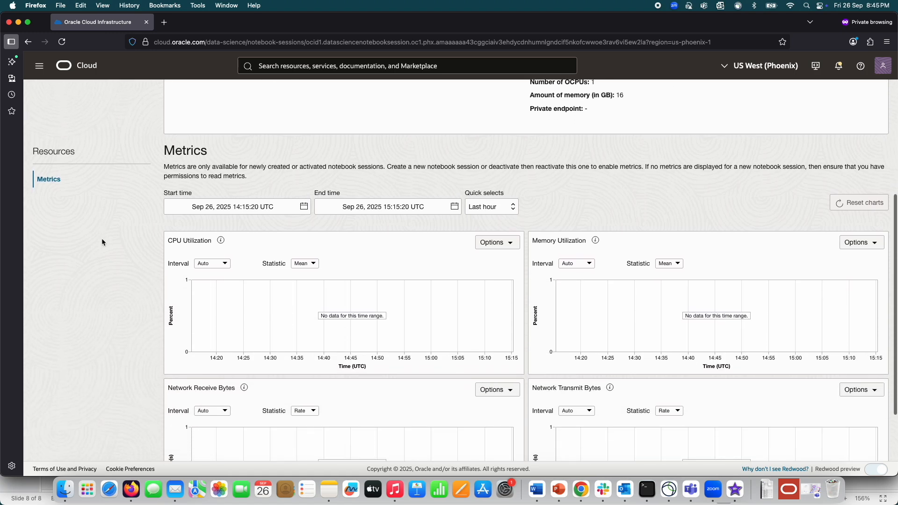
scroll(102, 238, "up", 5)
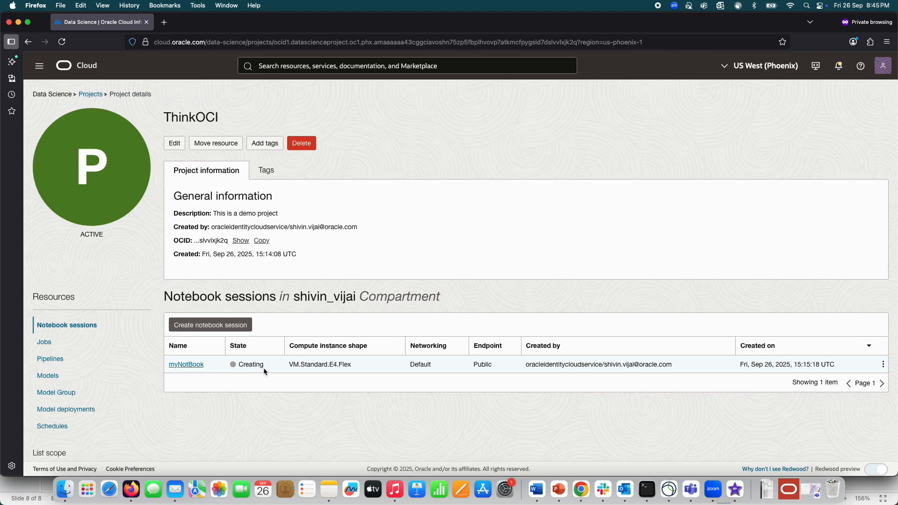
left_click(44, 344)
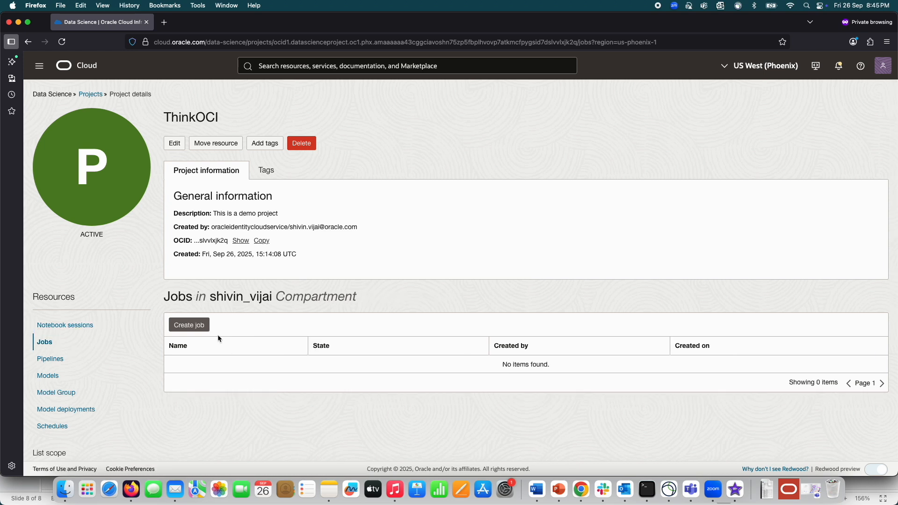
Start a single-node job and examine its basic information, default configuration, compute shape, storage and networking options
left_click(190, 325)
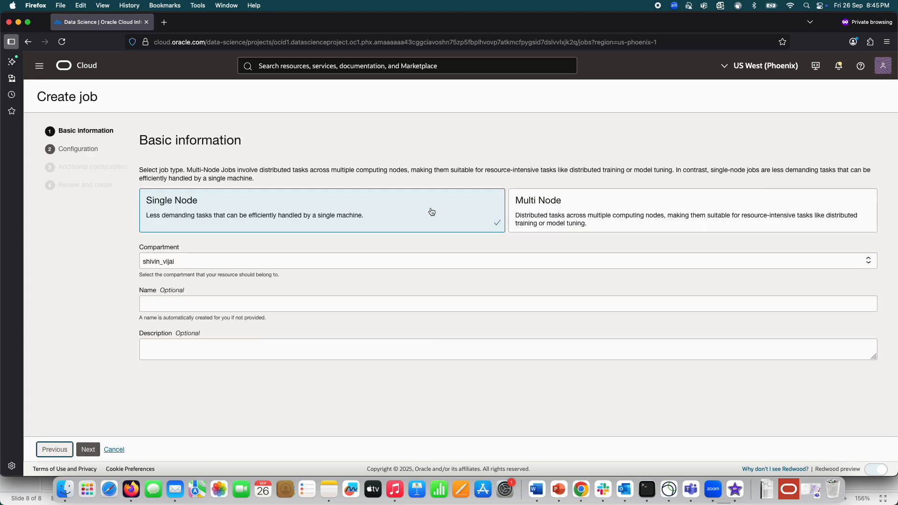
left_click(273, 305)
scroll(449, 261, "down", 15)
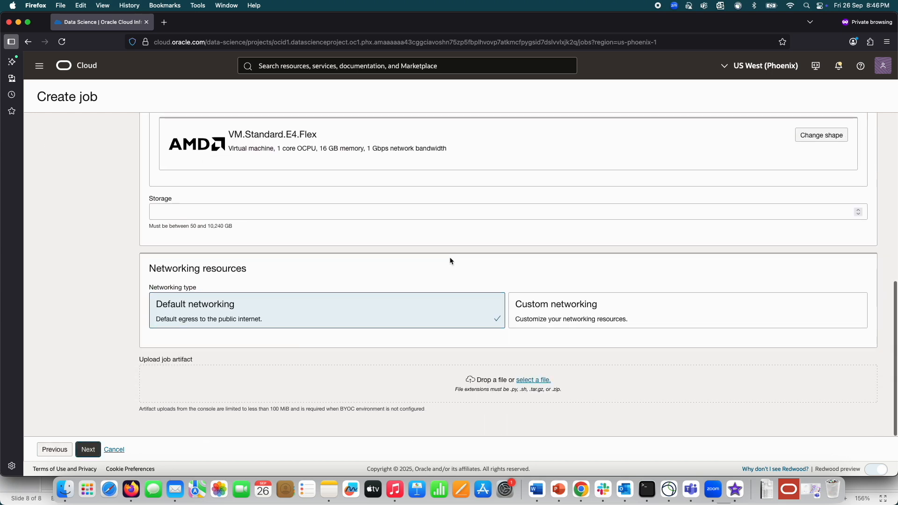
scroll(430, 352, "up", 10)
scroll(430, 352, "down", 2)
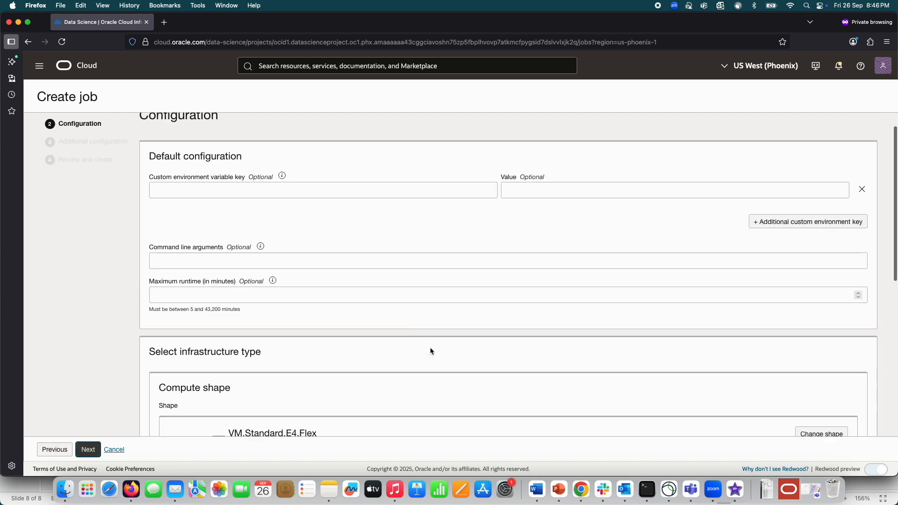
scroll(430, 352, "down", 4)
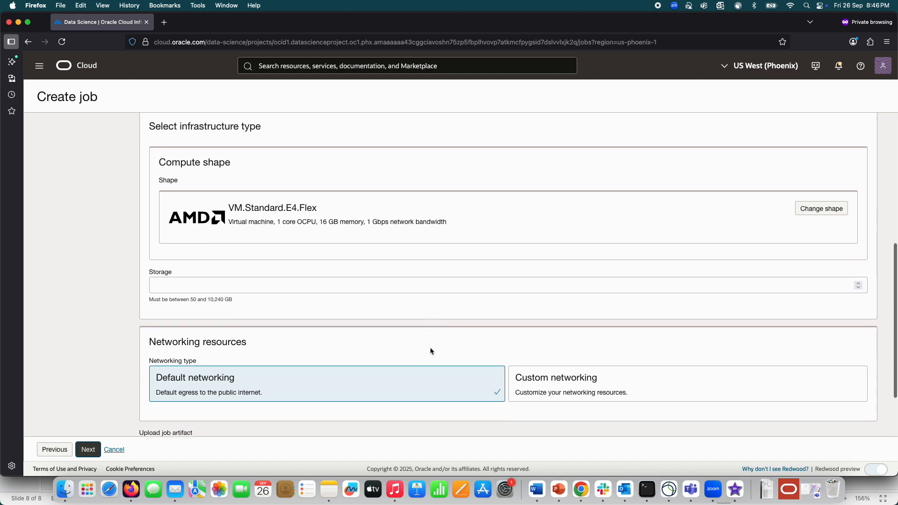
left_click(412, 283)
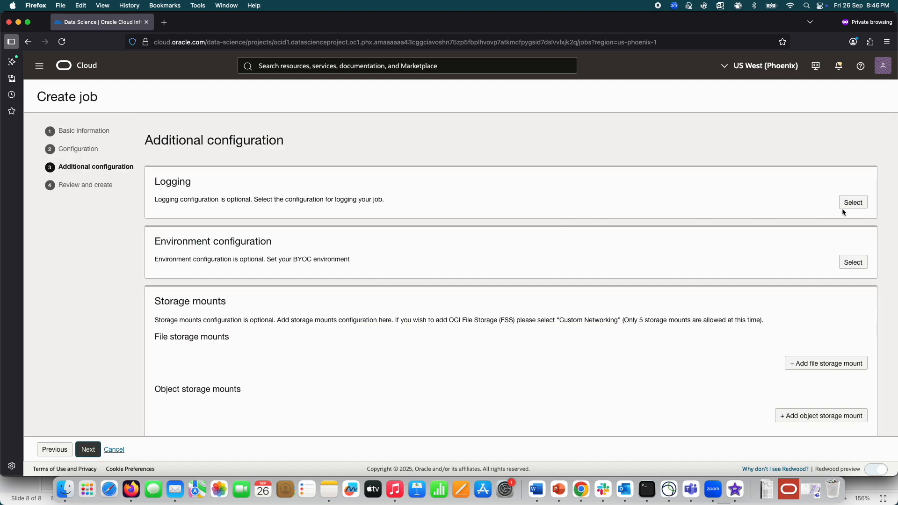
Examine the job's additional configuration, including storage mounts and startup probe settings, and leave the job form without creating it
scroll(386, 400, "down", 3)
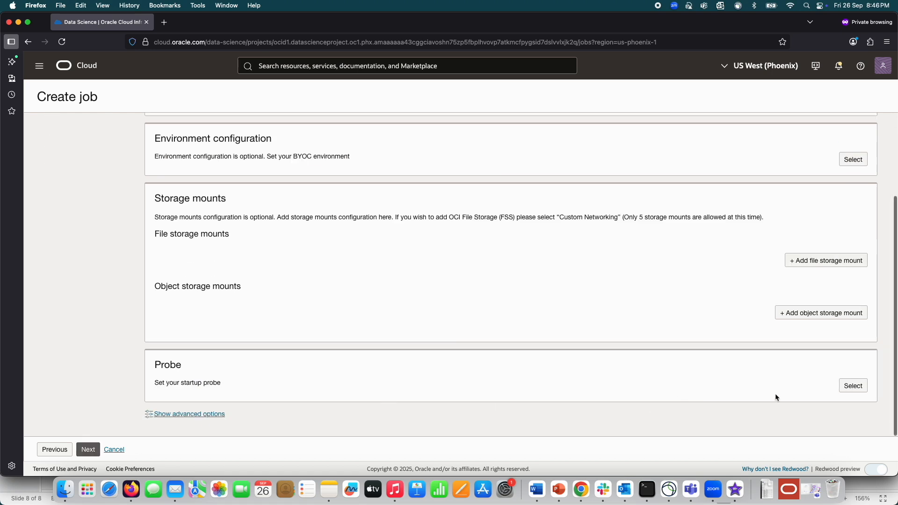
left_click(853, 385)
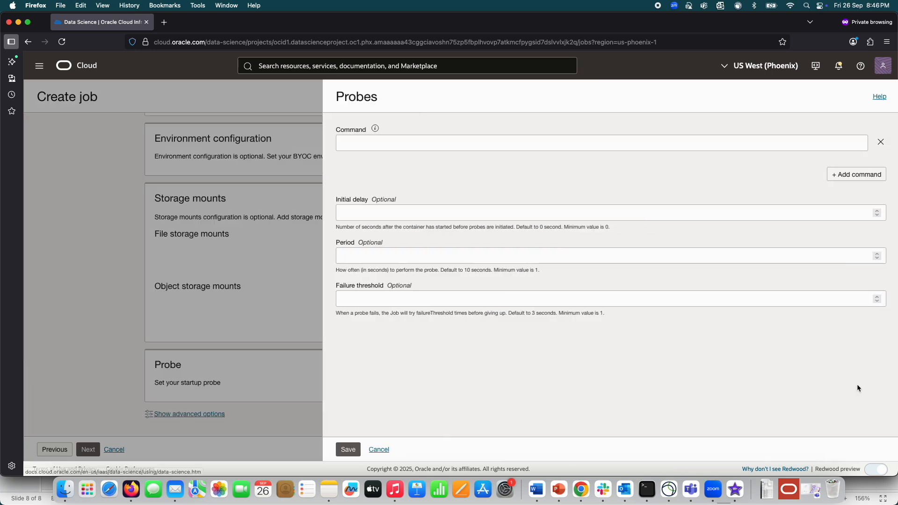
left_click(259, 338)
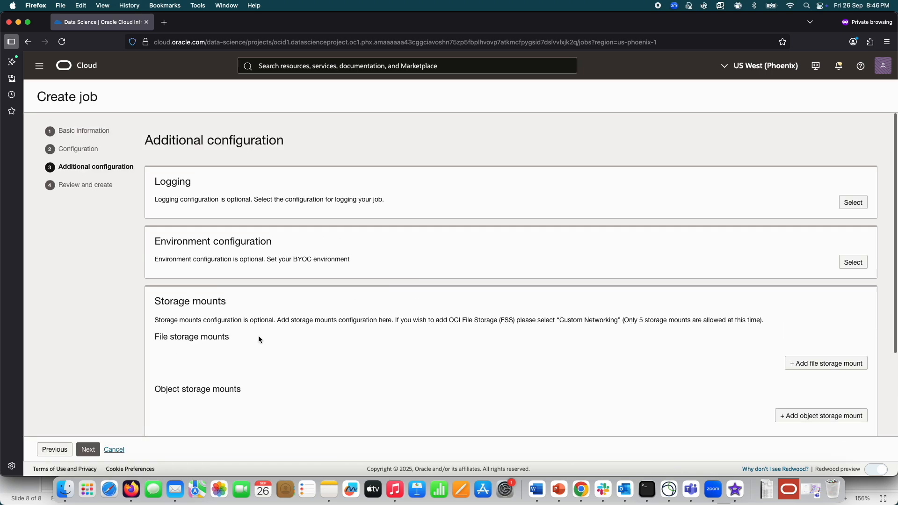
left_click(94, 450)
scroll(209, 312, "up", 5)
left_click(148, 449)
left_click(275, 229)
Open the project's pipelines, examine the pipeline creation form and its step source options, and leave without saving
left_click(55, 357)
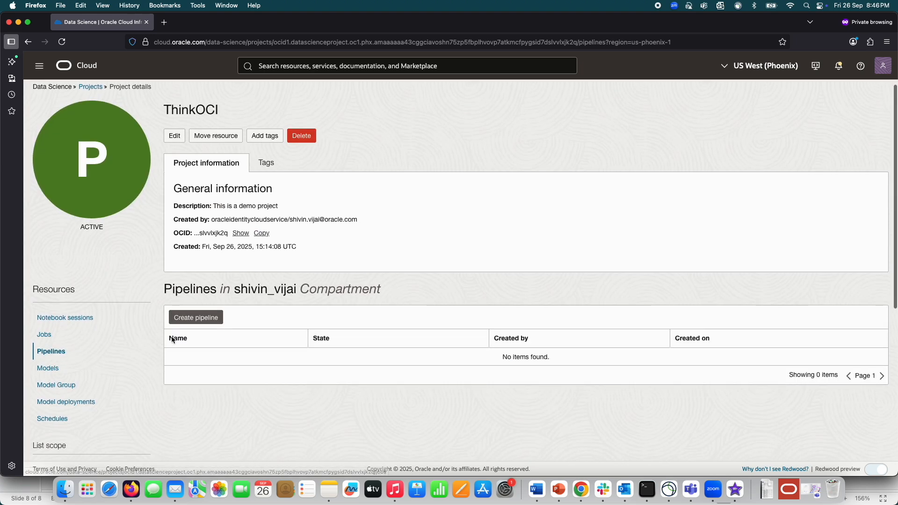
left_click(193, 320)
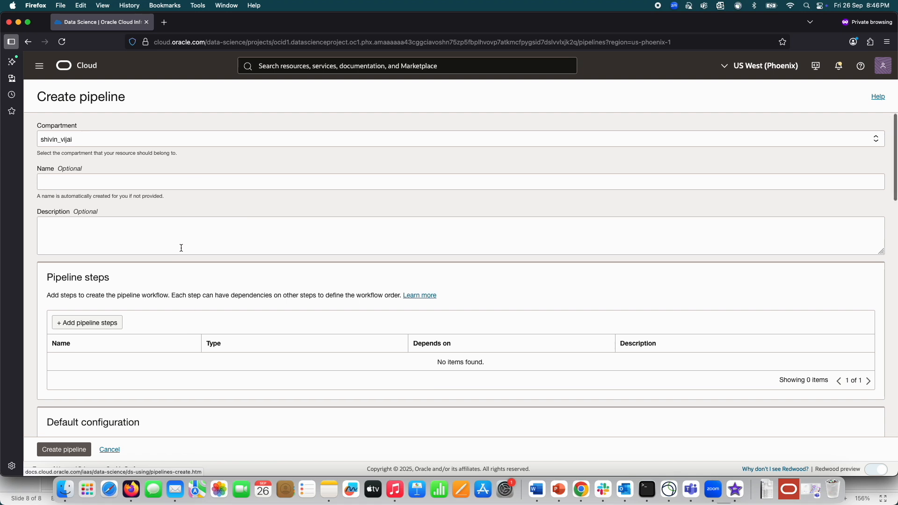
scroll(179, 251, "down", 3)
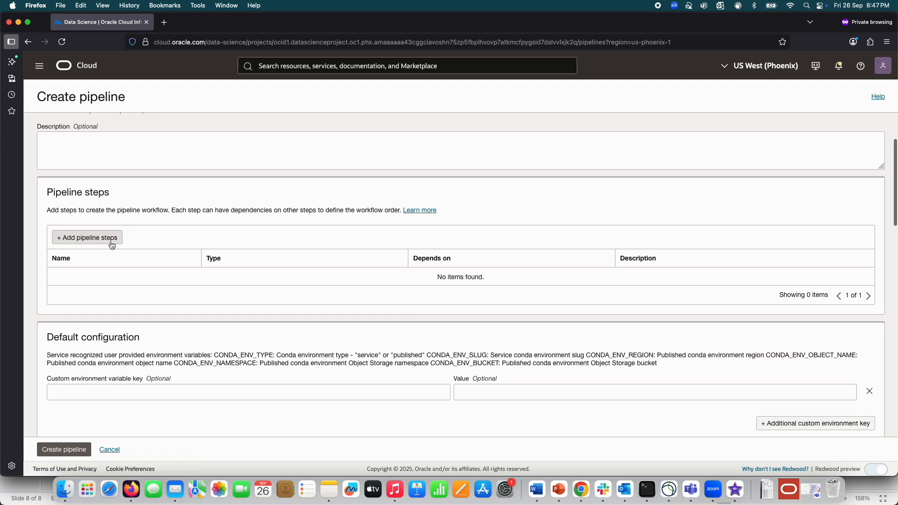
left_click(110, 242)
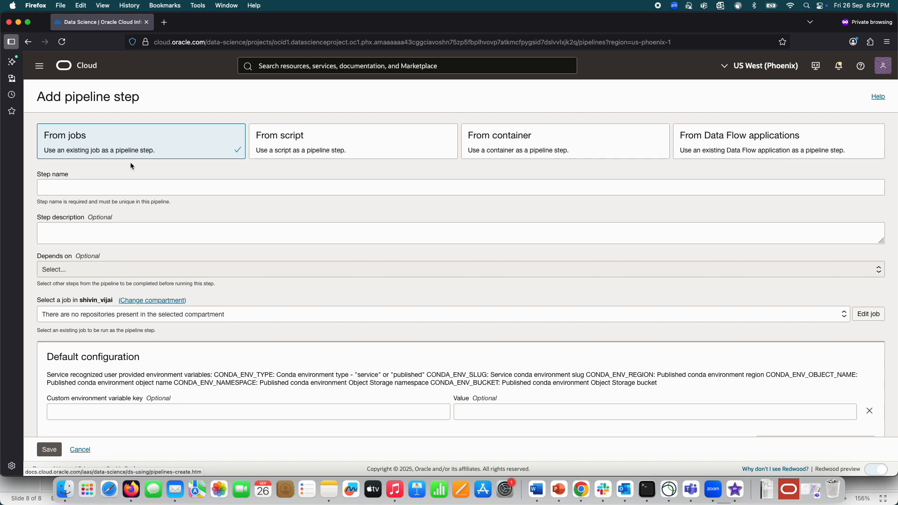
key("Escape")
View the project's model catalog and the model creation form, and cancel without creating a model
left_click(53, 369)
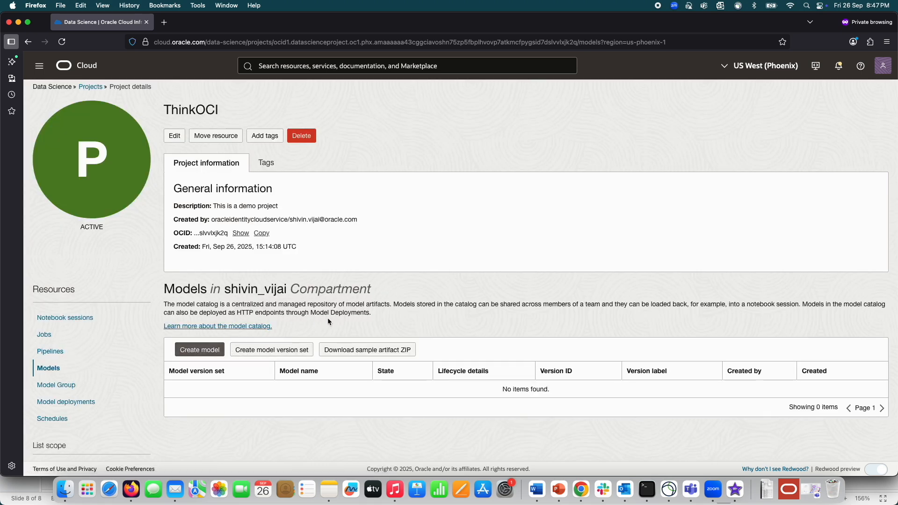
left_click(111, 447)
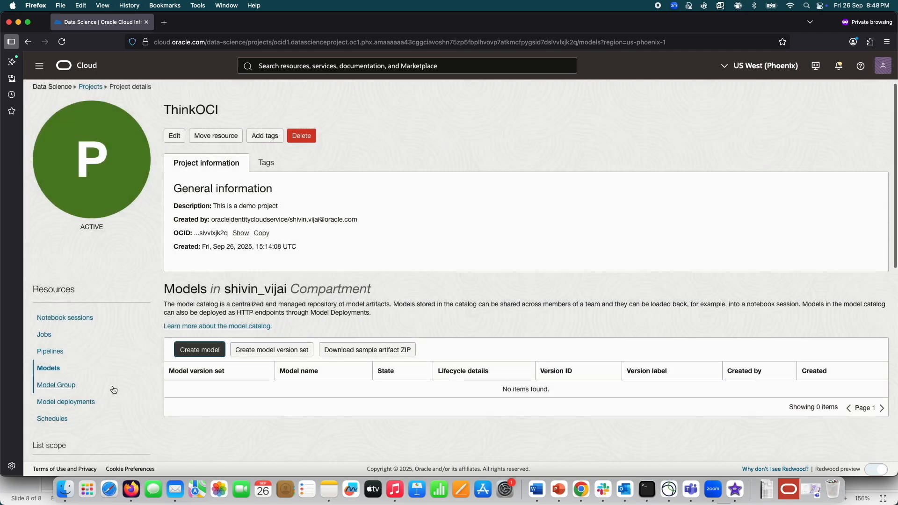
View the project's model groups, and examine the creation forms for model deployments and schedules without creating either resource
left_click(61, 390)
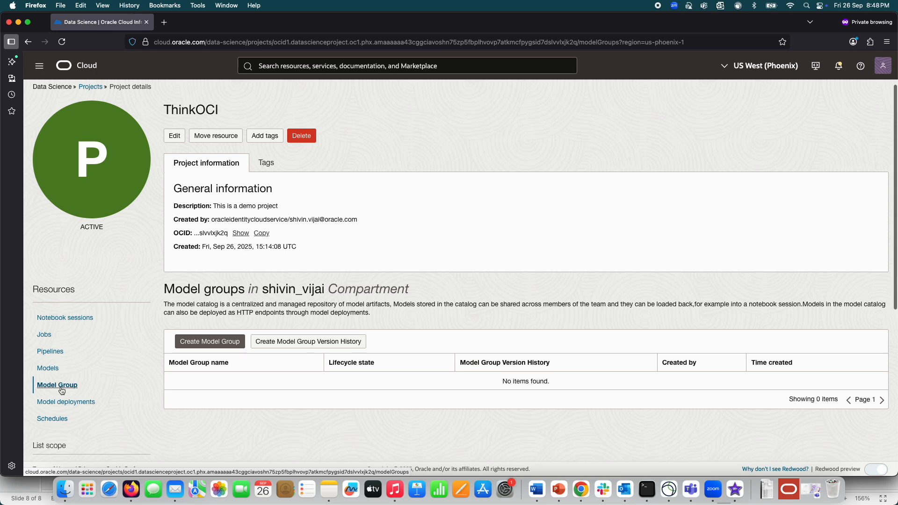
left_click(66, 401)
left_click(224, 262)
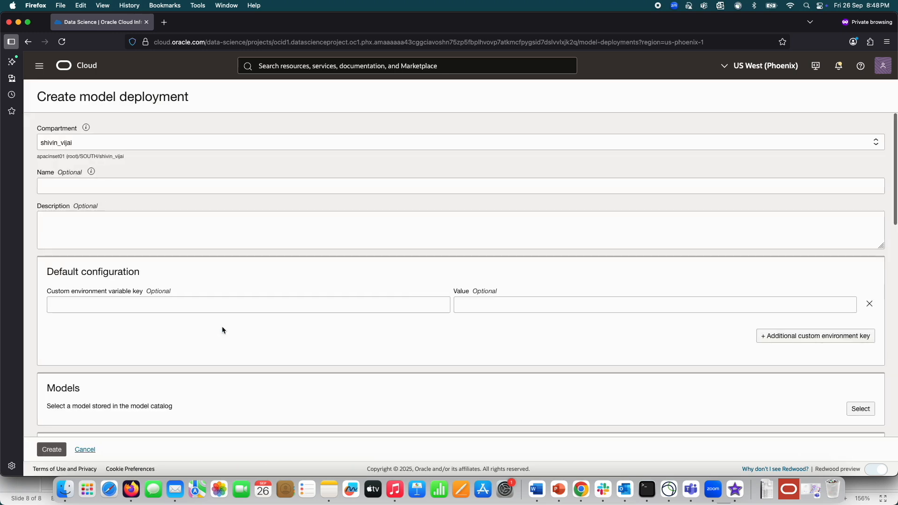
scroll(226, 288, "down", 5)
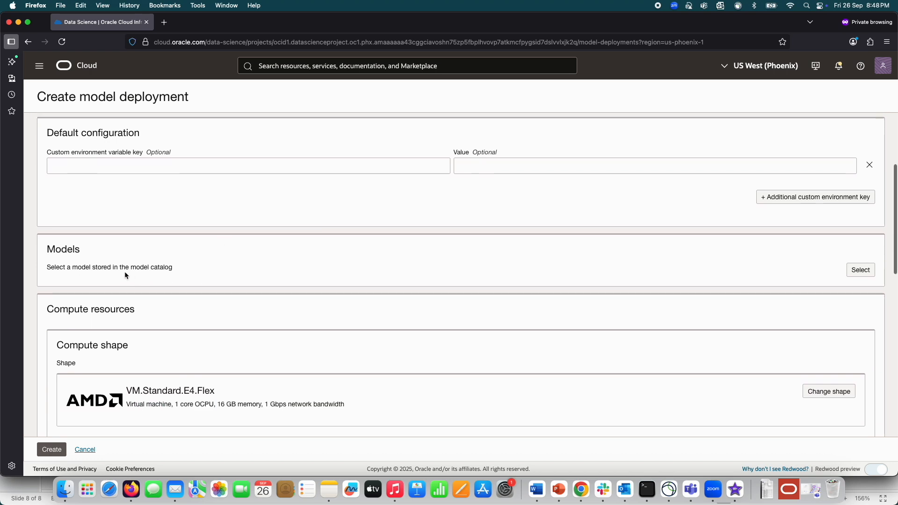
left_click_drag(116, 269, 145, 268)
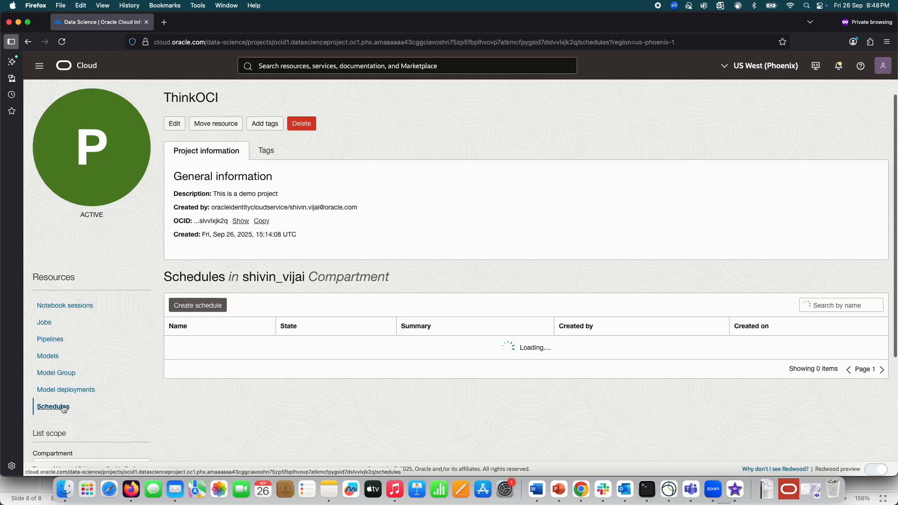
left_click(217, 306)
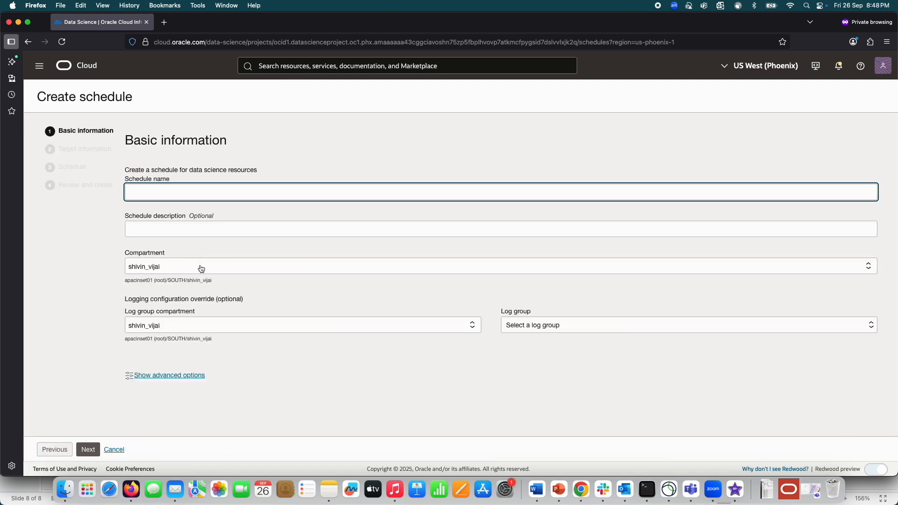
Return to the project's notebook sessions and open the myNotBook session in JupyterLab
left_click(72, 305)
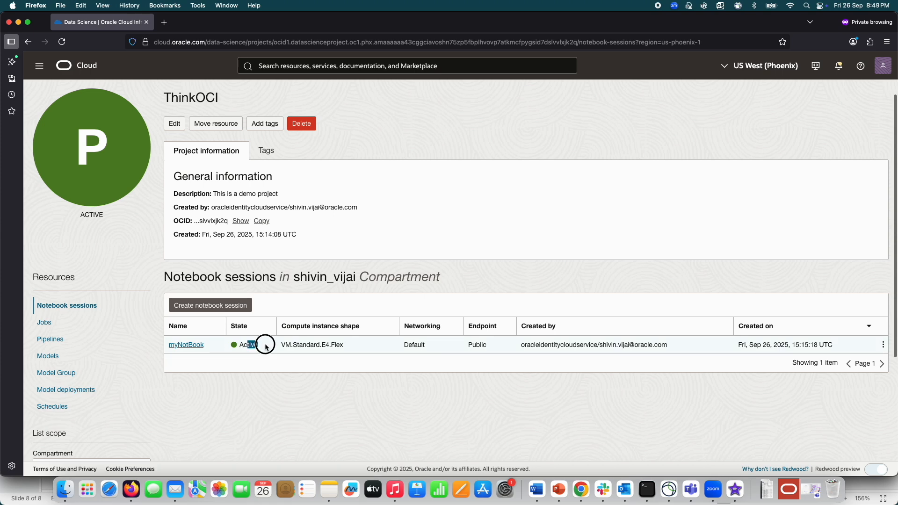
left_click(186, 345)
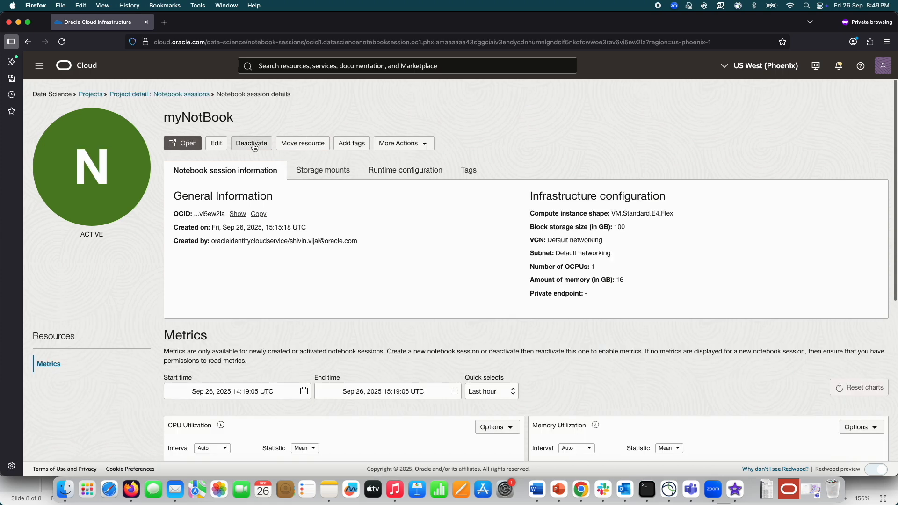
left_click(184, 143)
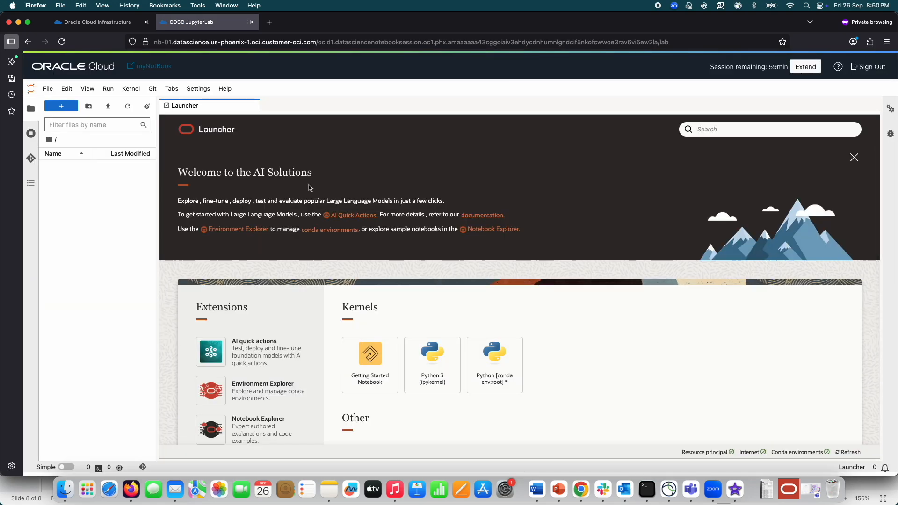
Examine the launcher's extensions, kernels and other tools in the notebook session
scroll(311, 190, "down", 4)
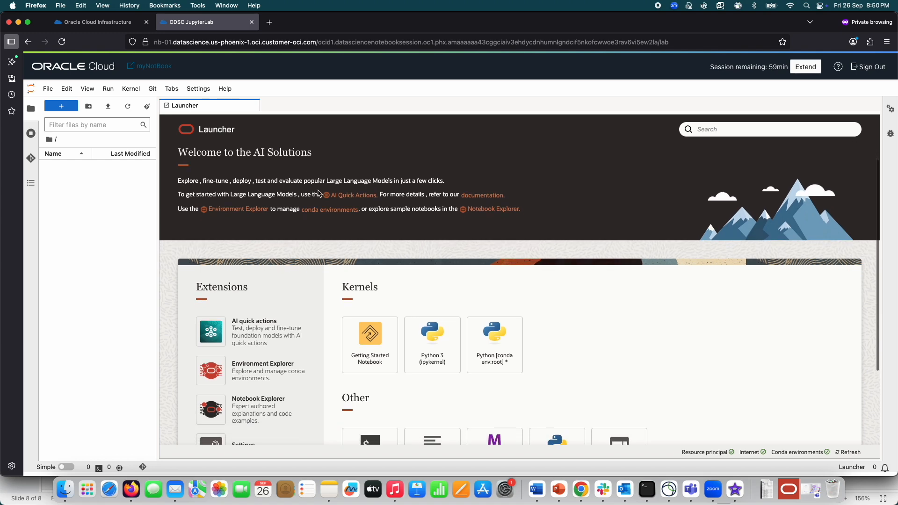
scroll(319, 192, "down", 1)
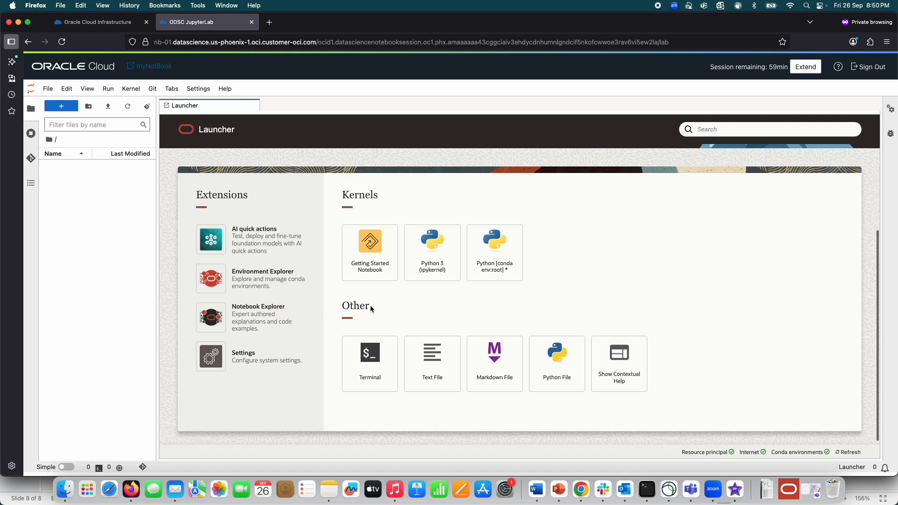
scroll(413, 311, "down", 1)
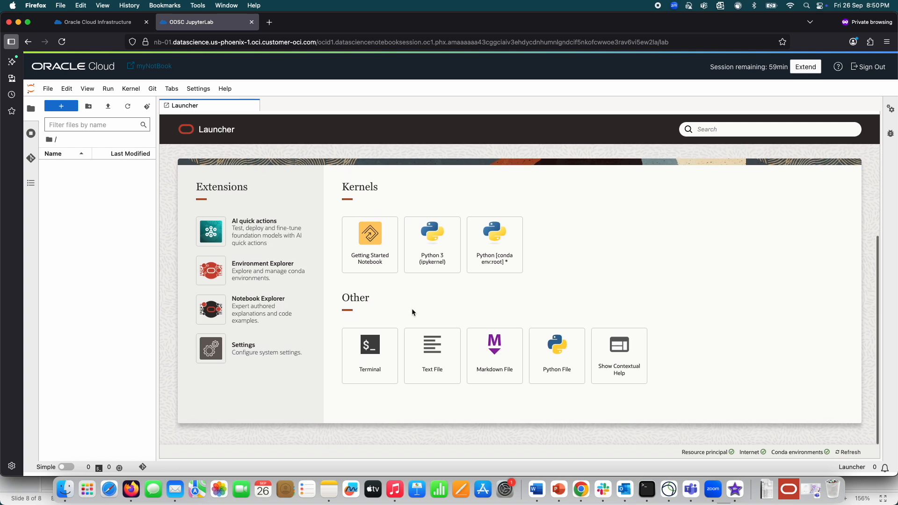
scroll(412, 313, "up", 3)
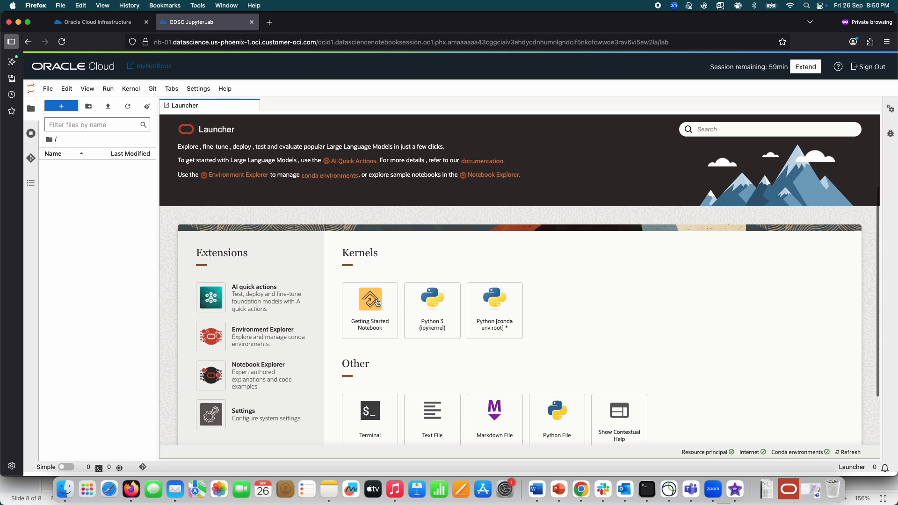
Open a terminal and AI quick actions from the launcher, and browse the base models in the model explorer
left_click(378, 303)
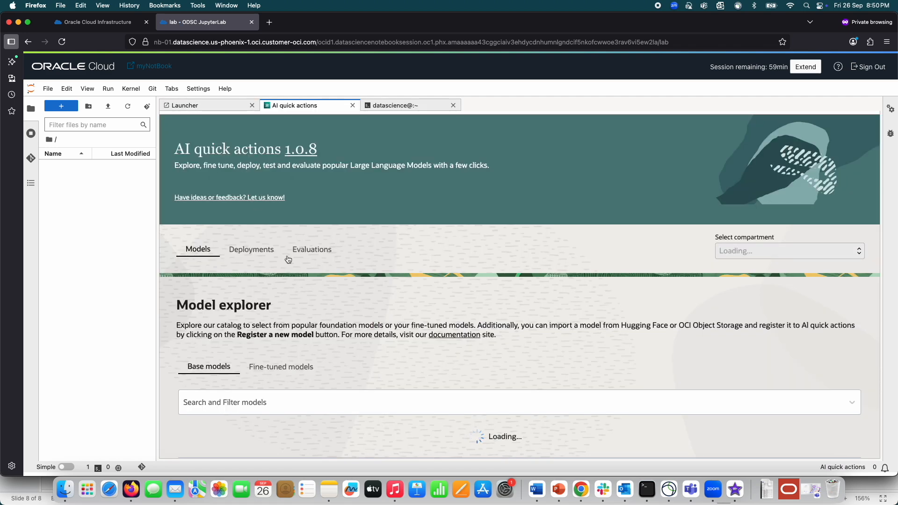
scroll(286, 262, "down", 6)
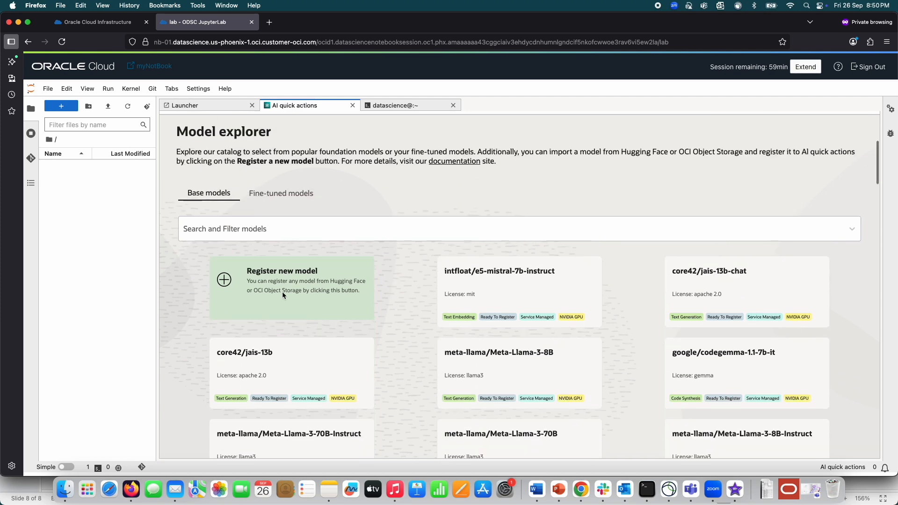
scroll(280, 293, "down", 1)
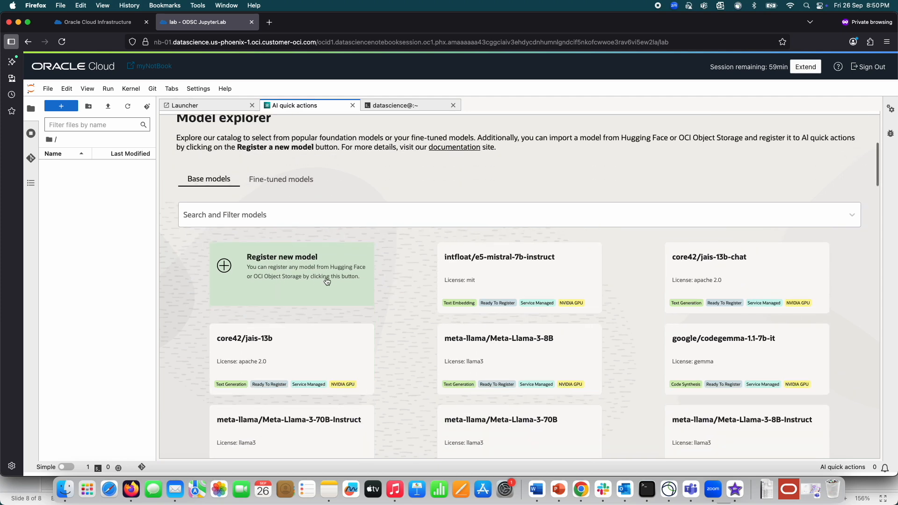
Open the new model registration form and examine its model artifact source, Download from Hugging Face, and registration options
left_click(351, 271)
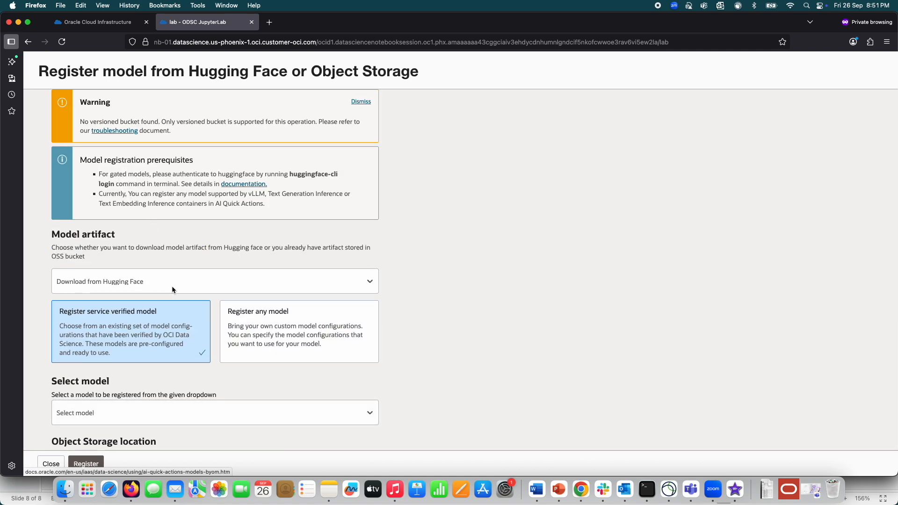
left_click(172, 287)
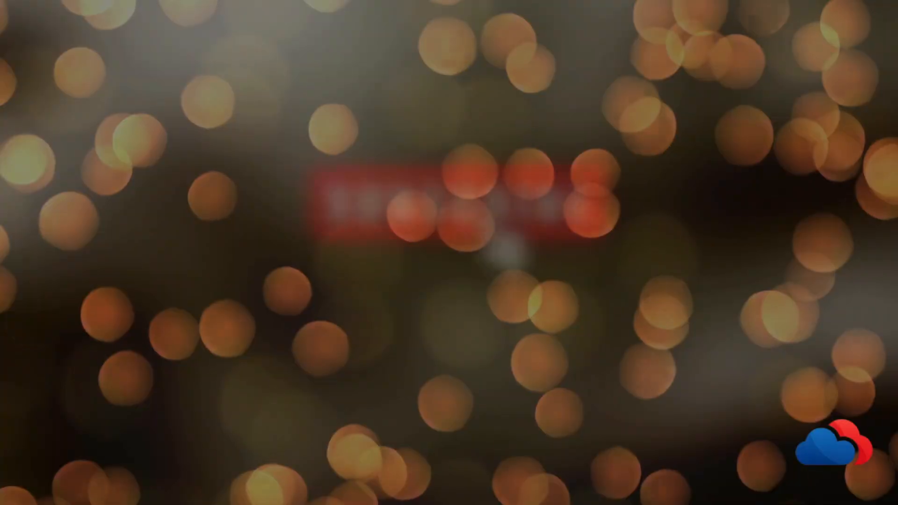